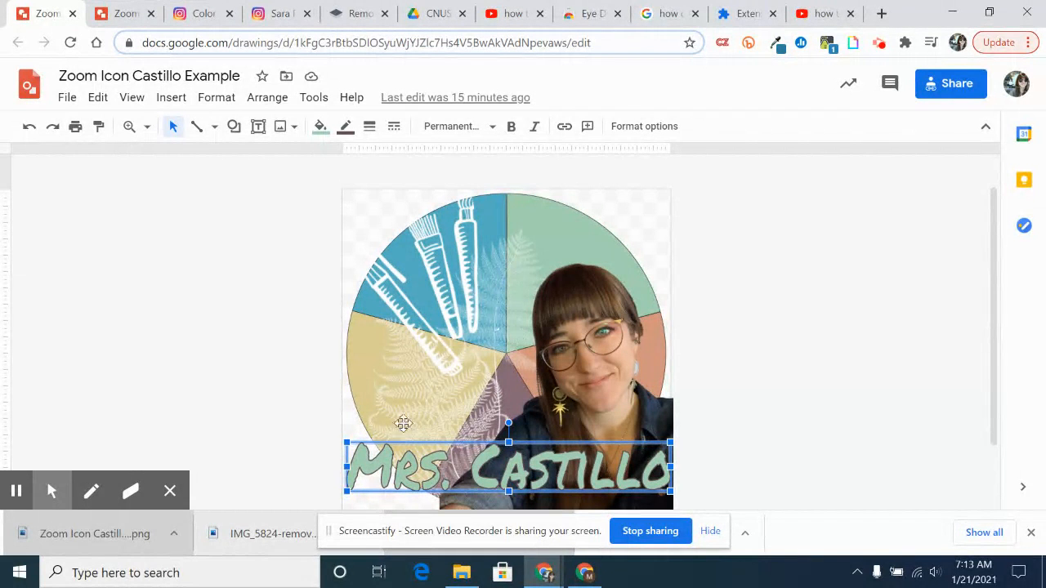
Switch to the Zoom Icon Template drawing and search the web for images of "transparent line botanical"
click(124, 16)
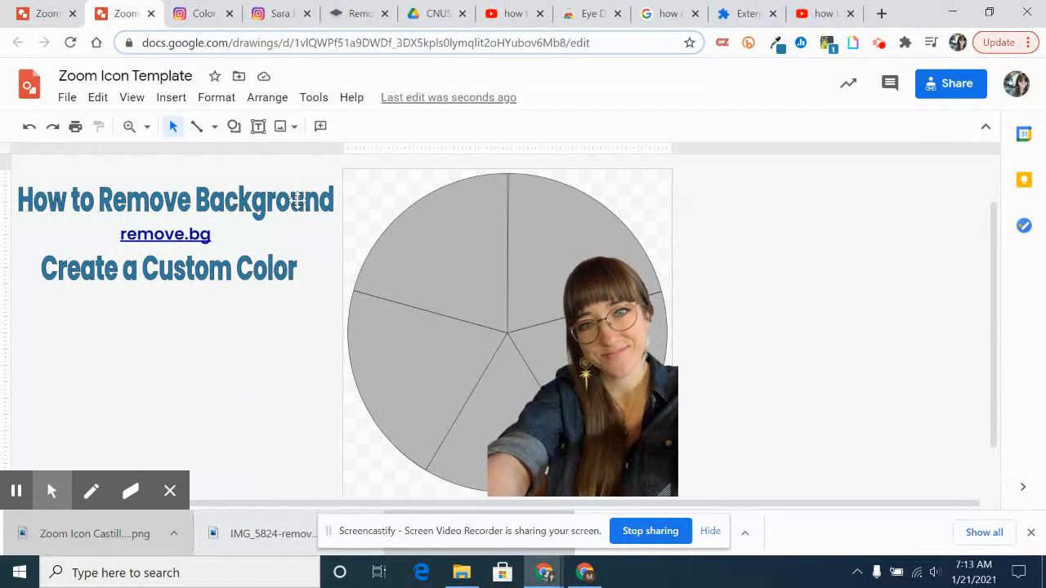
click(291, 128)
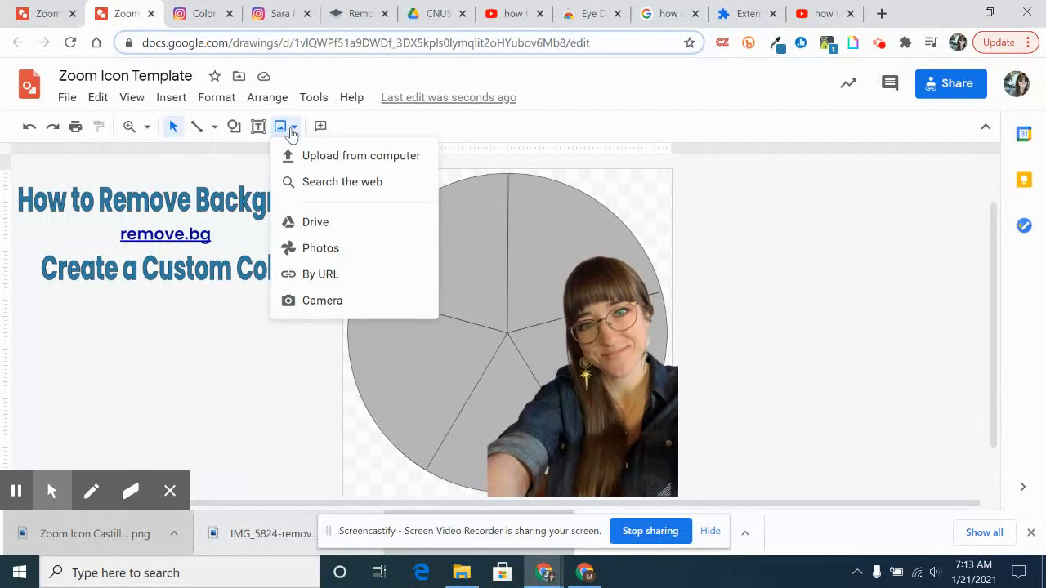
click(331, 182)
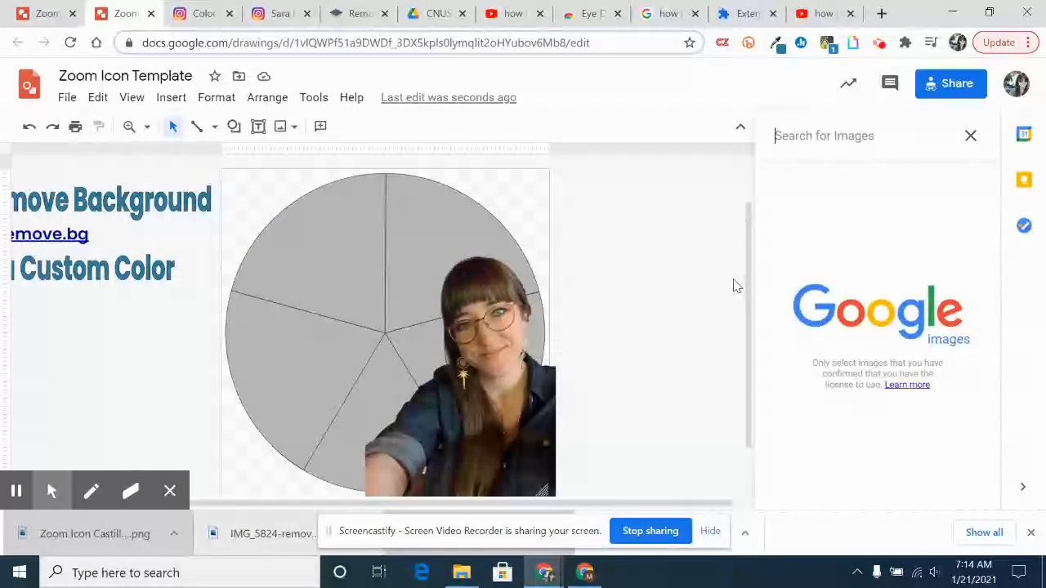
text(transparent)
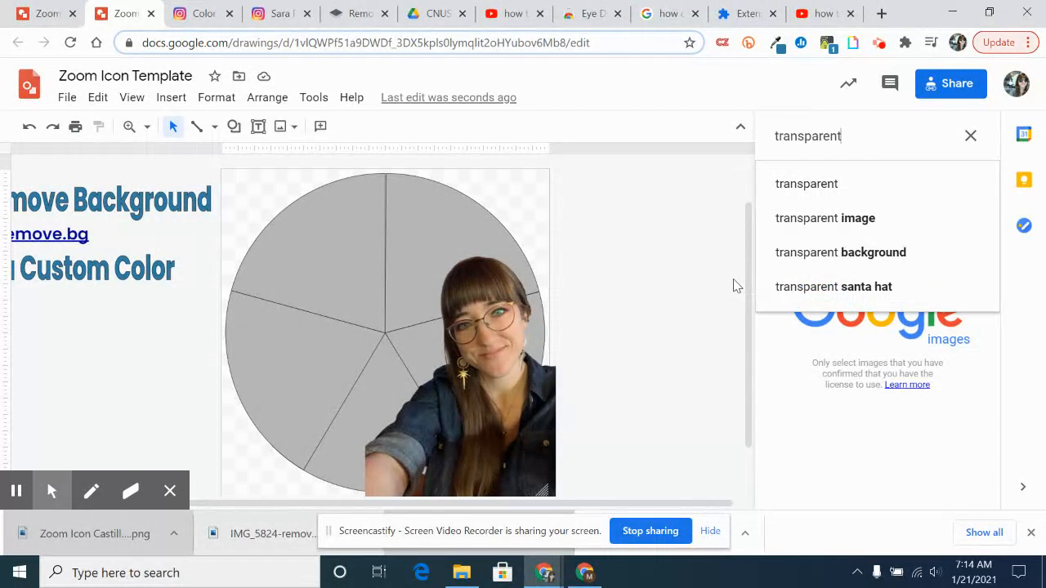
text( line)
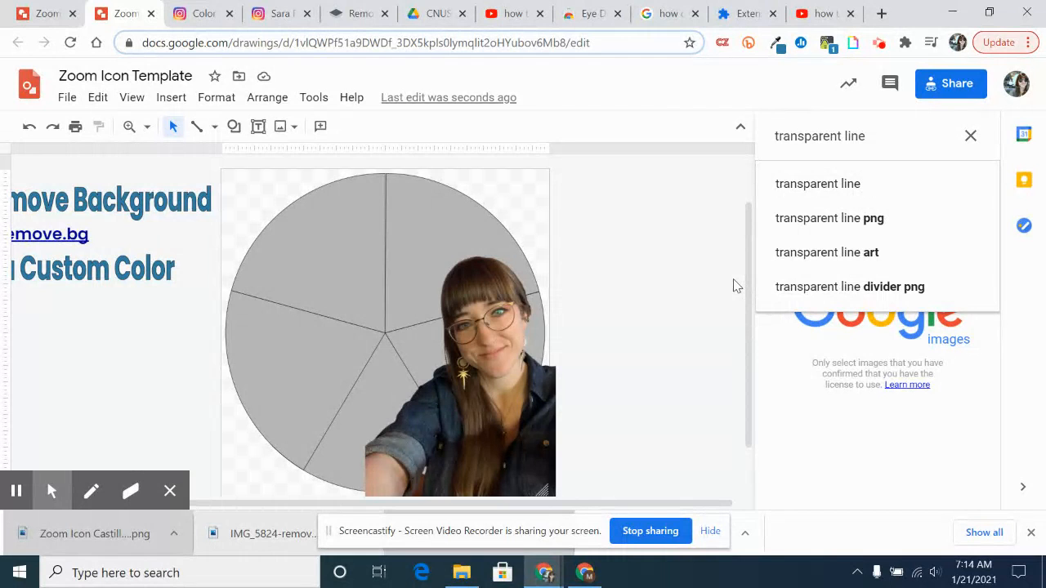
text( b)
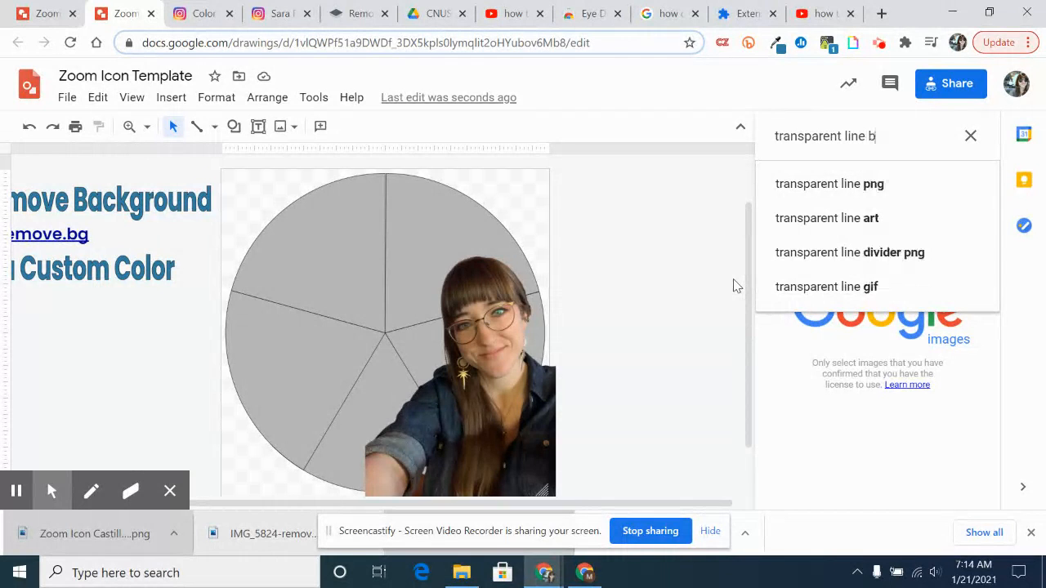
text(otanical)
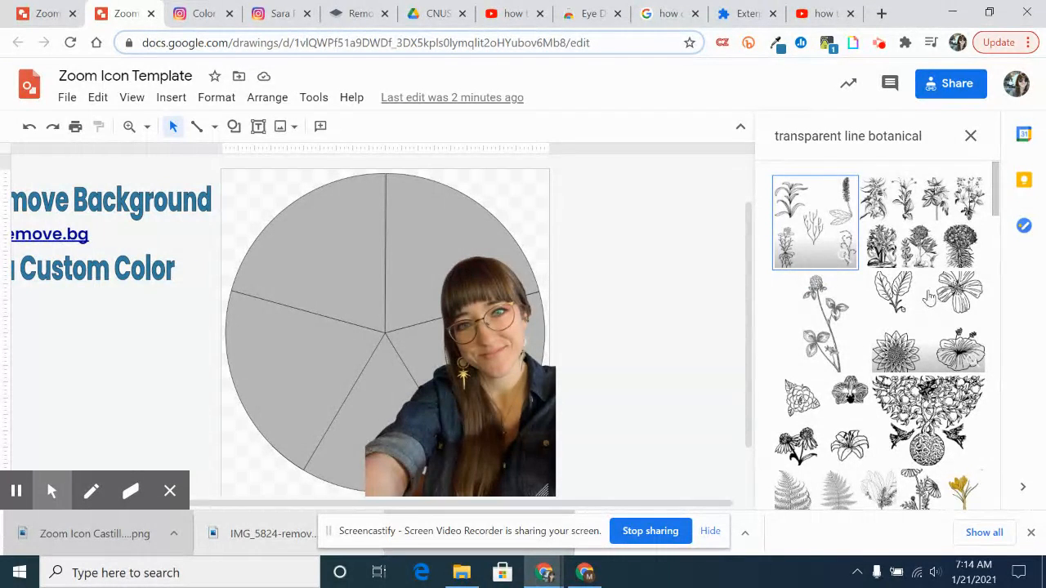
Insert the pale botanical branch line drawing from the search results into the drawing
scroll(929, 296, down, 1)
scroll(932, 311, down, 2)
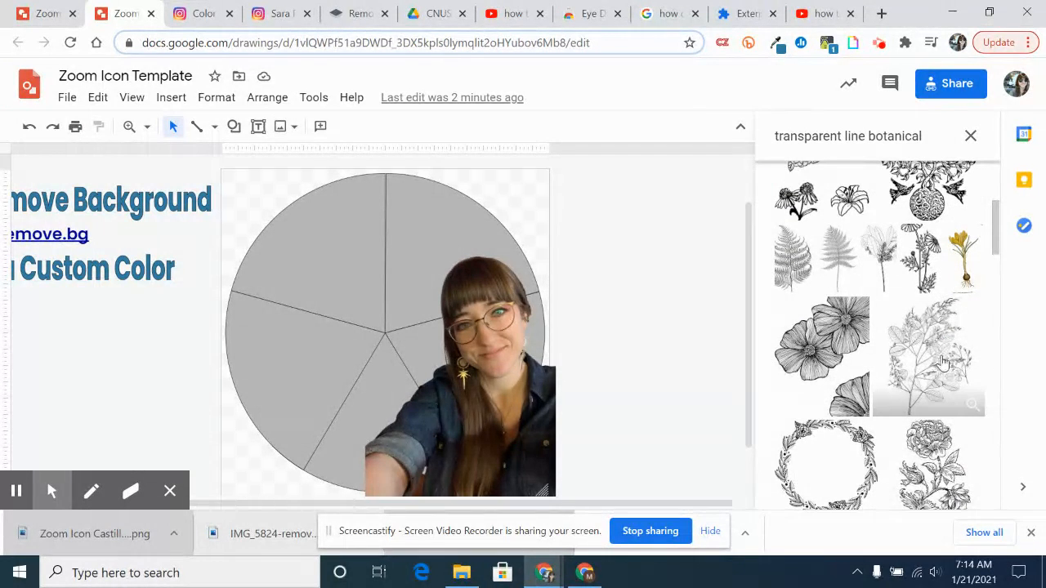
click(942, 364)
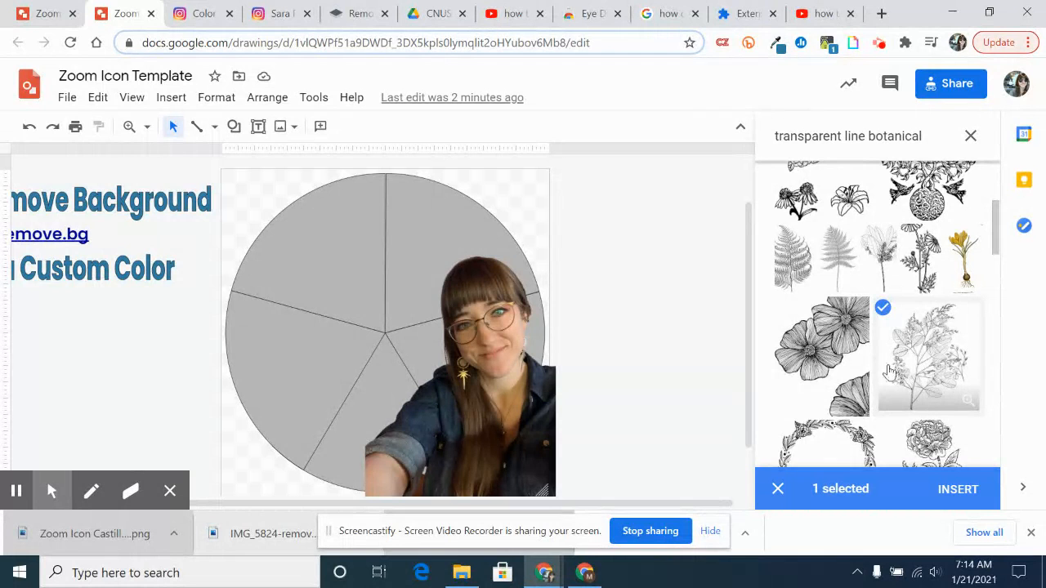
click(962, 494)
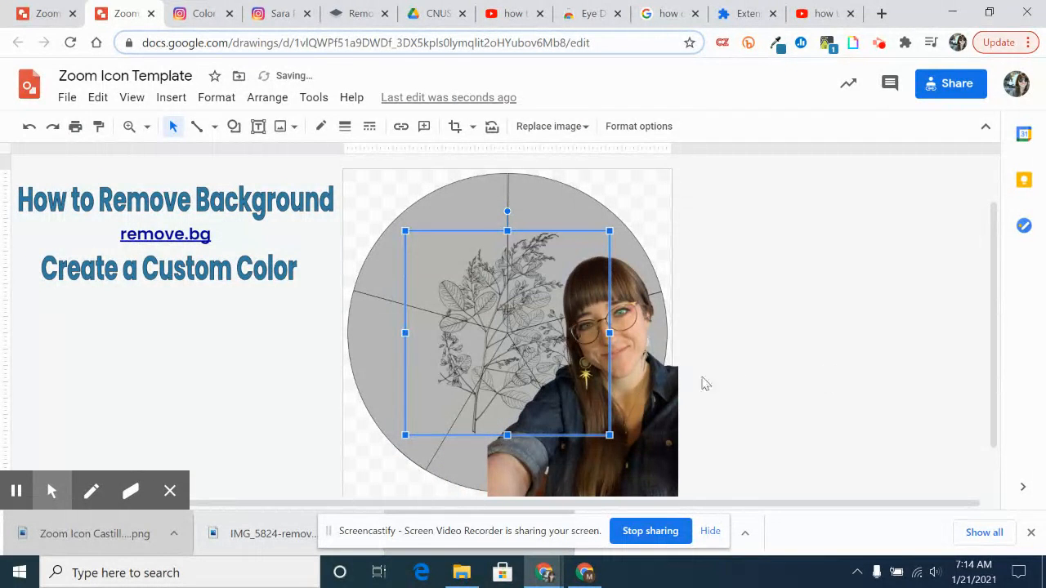
Rotate the botanical image about 45 degrees, enlarge it, and move it over the circle's left half
click(507, 212)
drag(488, 211, 427, 235)
click(474, 331)
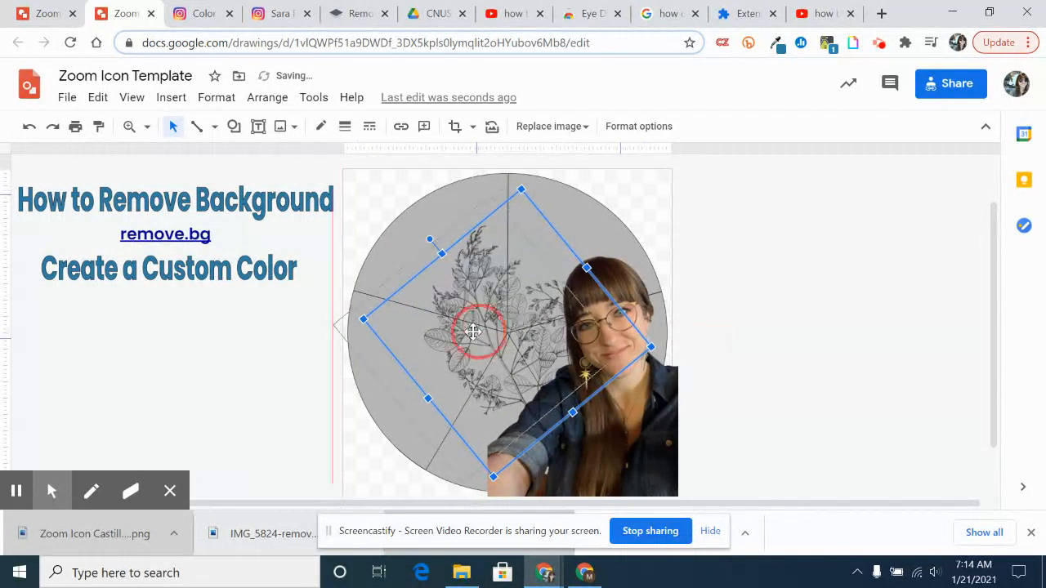
drag(473, 331, 443, 337)
mouse_move(398, 245)
mouse_down()
mouse_move(381, 234)
mouse_move(394, 244)
mouse_up()
click(485, 191)
drag(485, 190, 490, 168)
drag(470, 304, 464, 326)
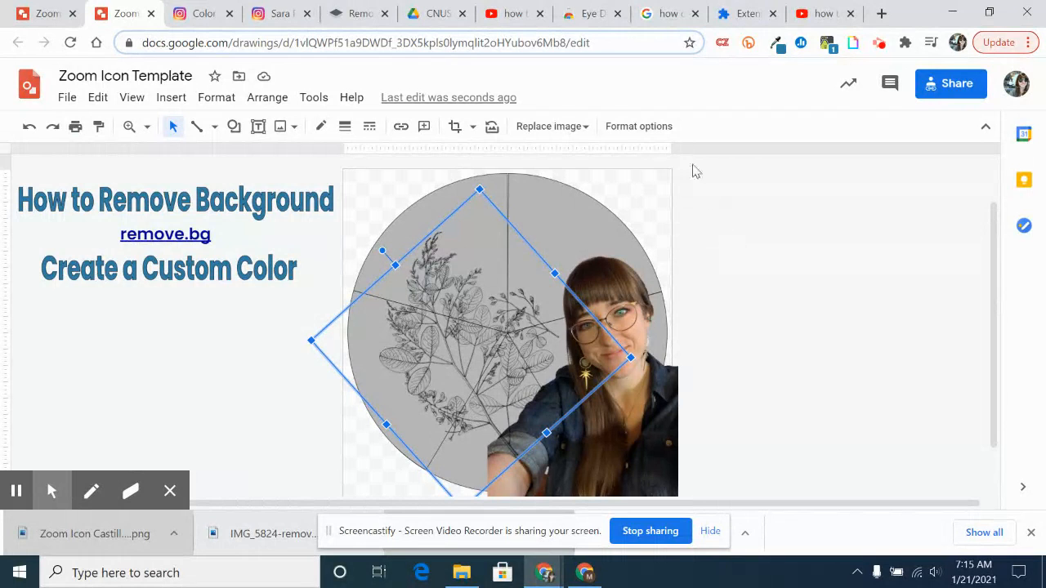
Recolor the botanical image with the Negative option in the format options
click(646, 132)
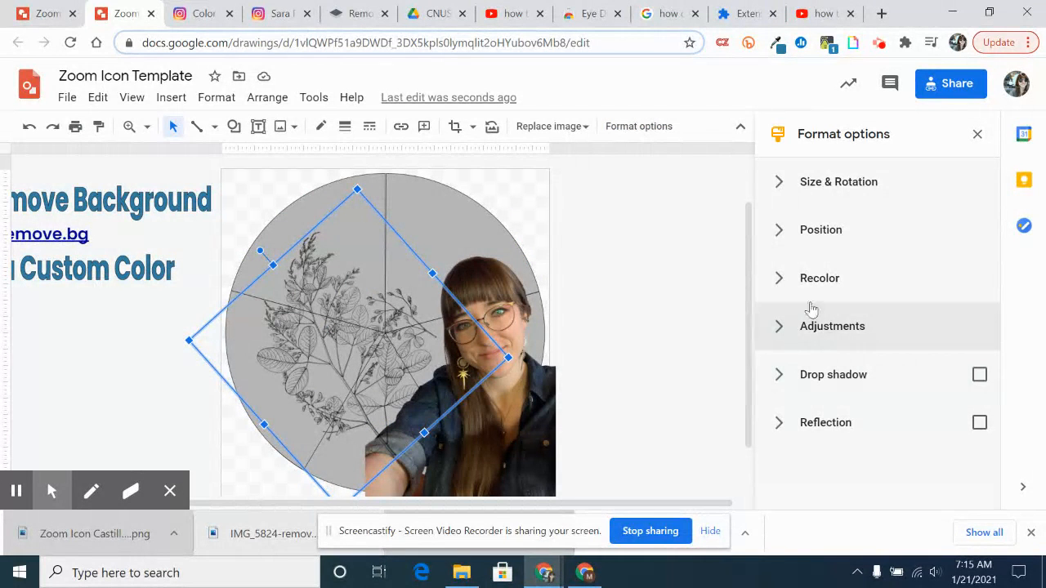
click(789, 283)
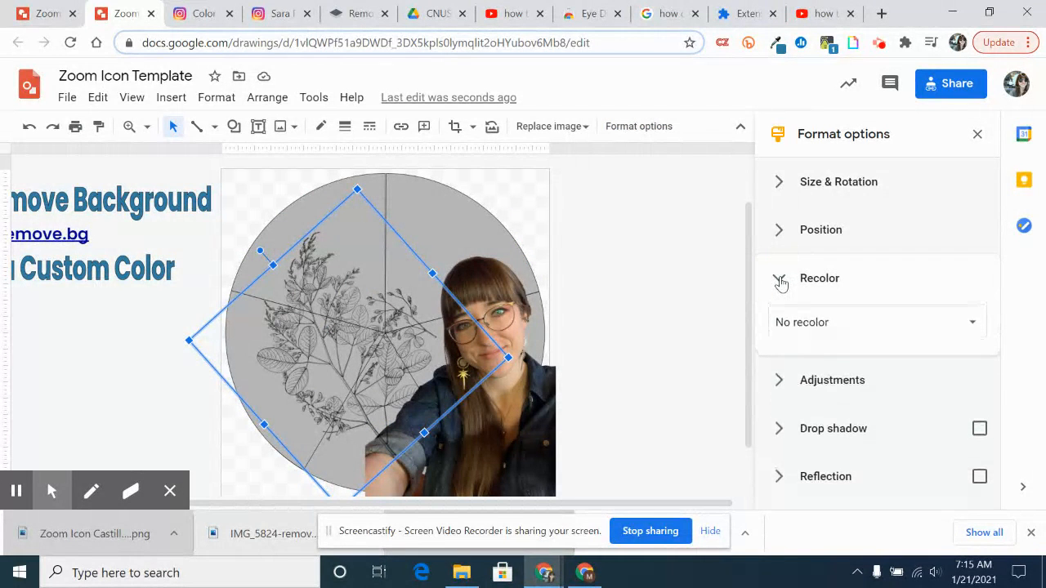
click(872, 327)
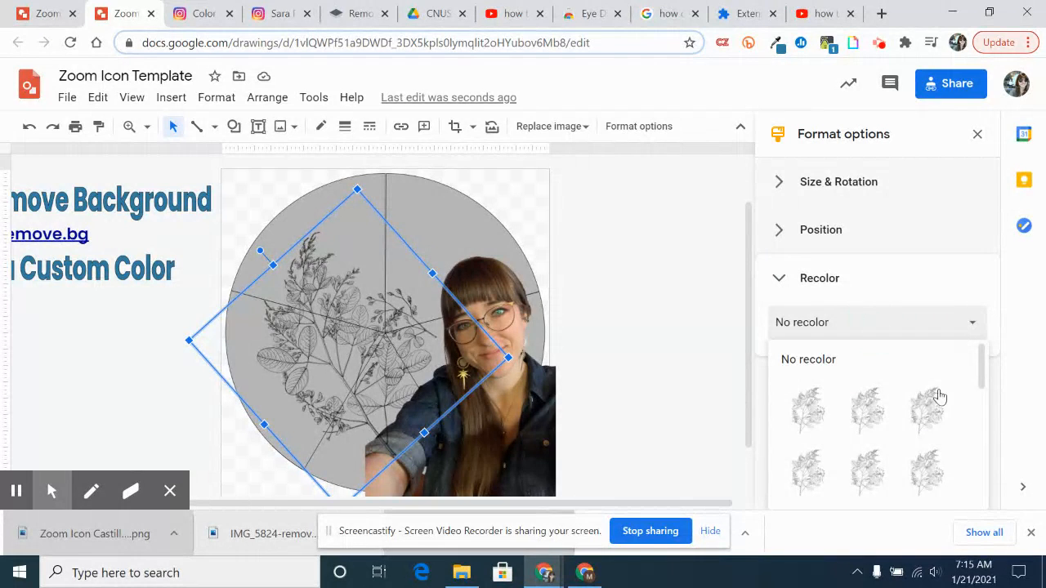
scroll(920, 397, down, 3)
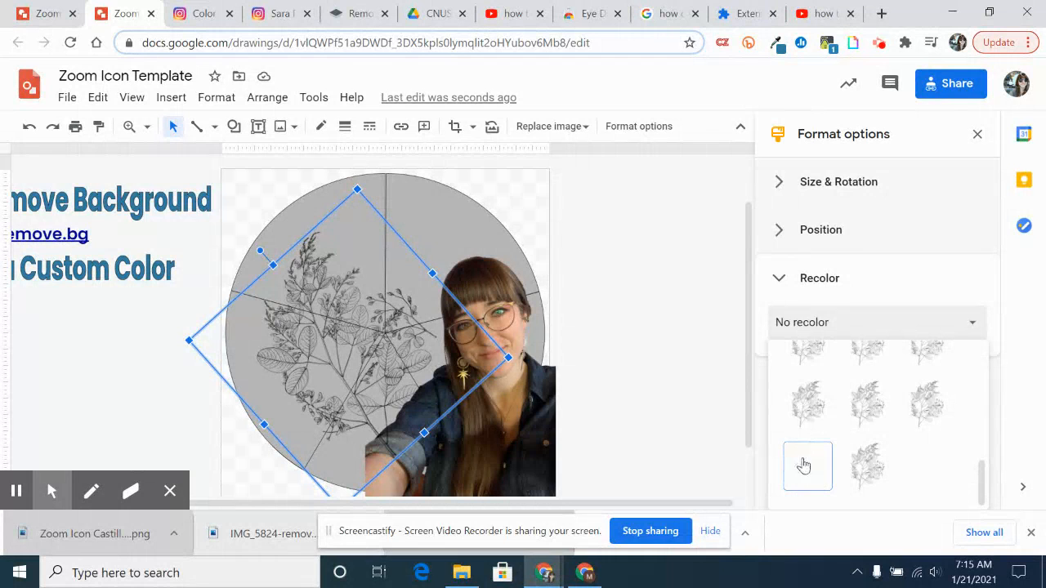
click(807, 466)
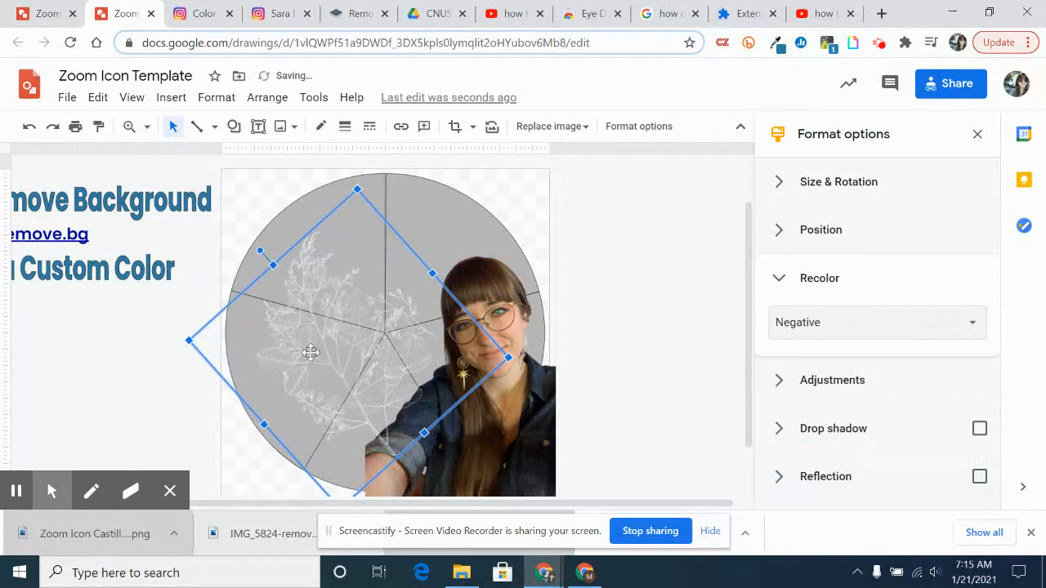
Enlarge the recolored botanical image and shift it slightly downward within the circle
drag(358, 189, 379, 164)
drag(383, 343, 387, 381)
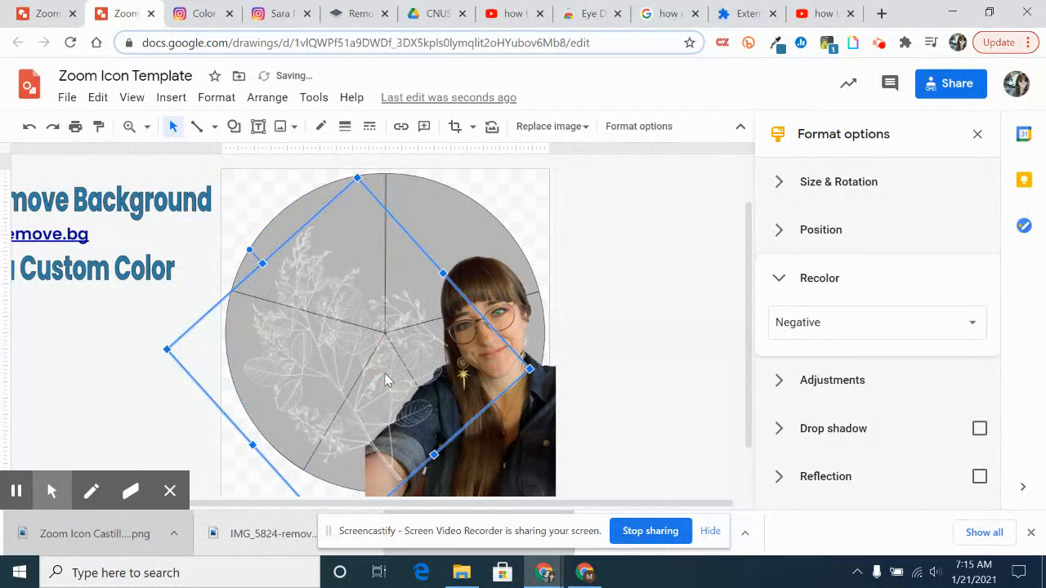
click(673, 333)
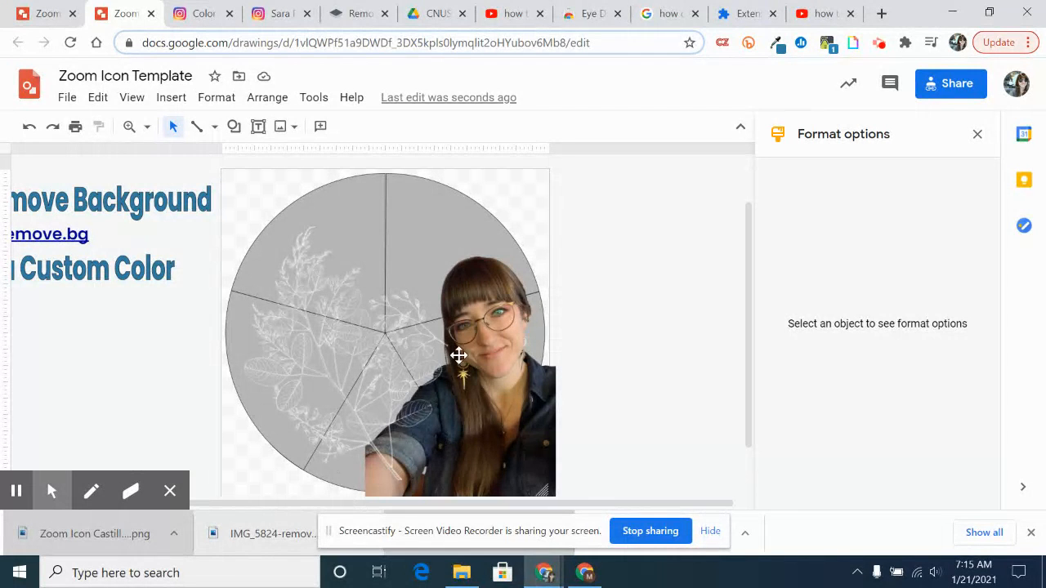
Send the botanical image backward in the stacking order
click(343, 350)
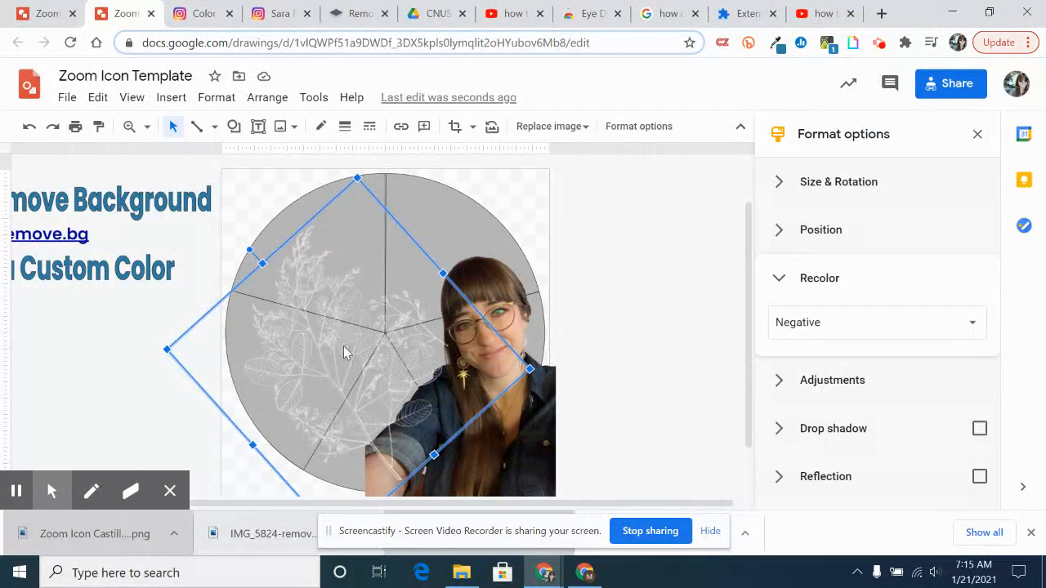
right_click(347, 330)
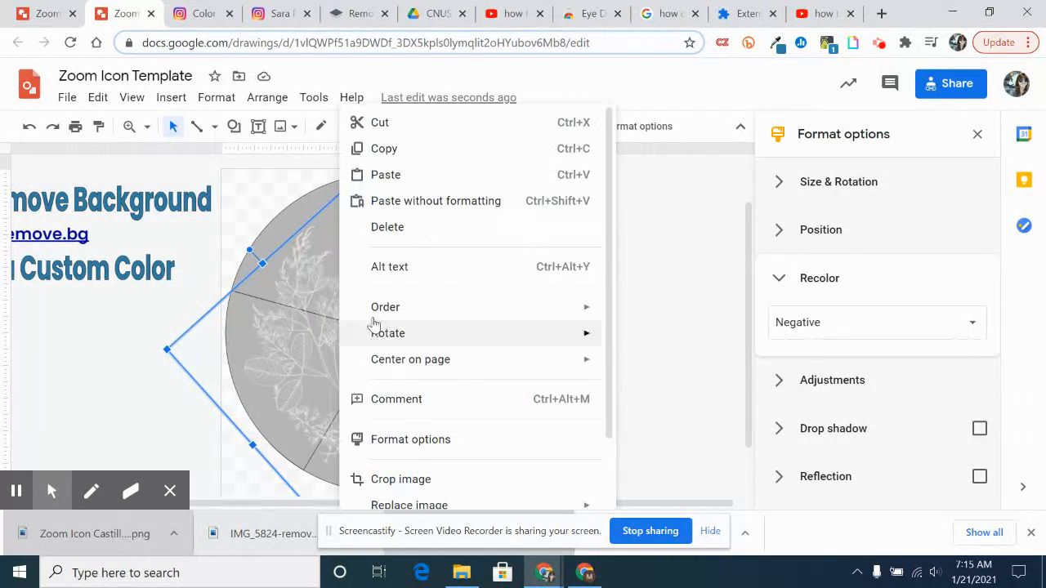
mouse_move(419, 313)
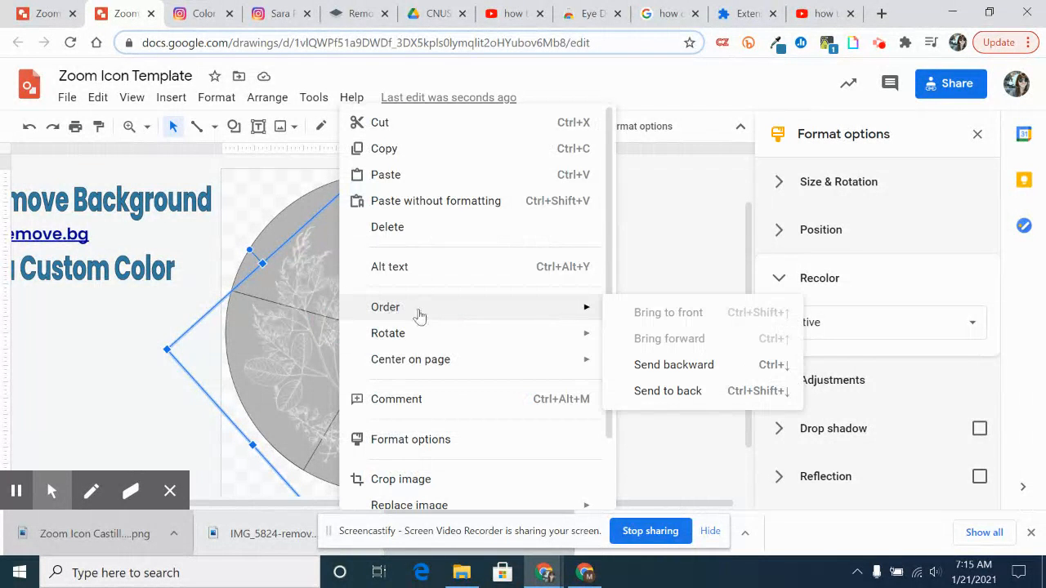
click(735, 372)
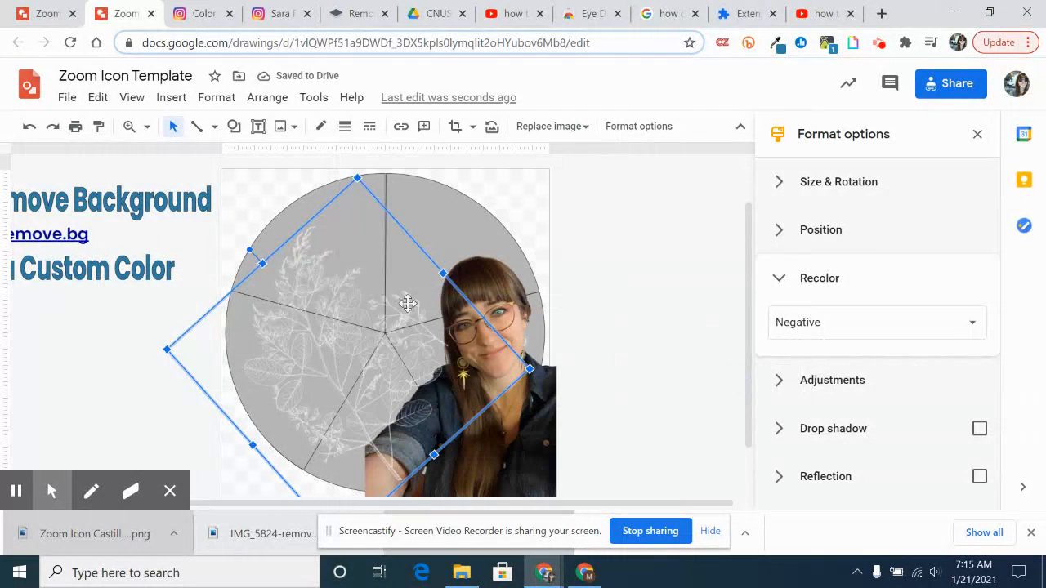
right_click(334, 340)
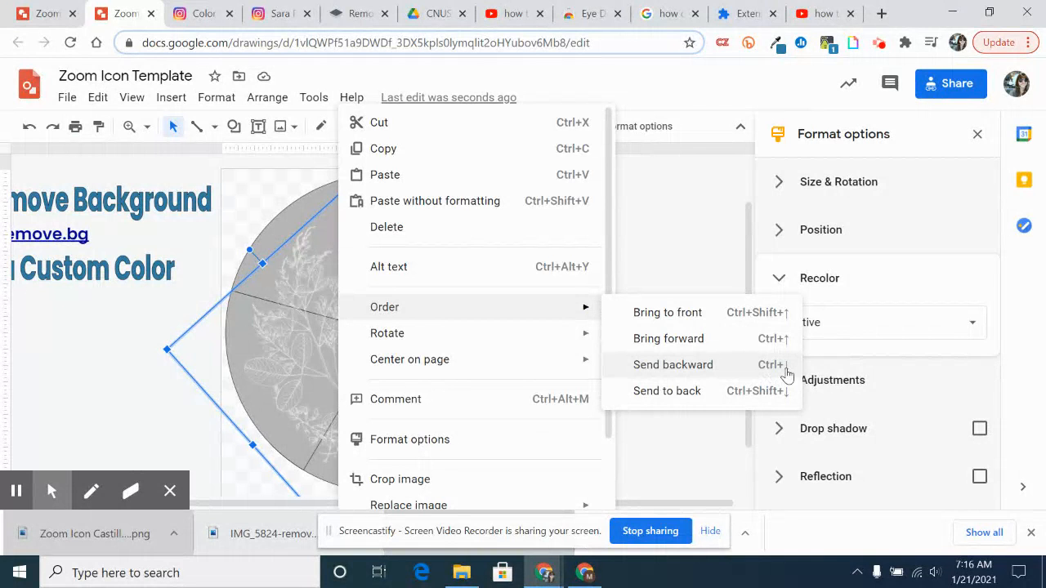
click(288, 350)
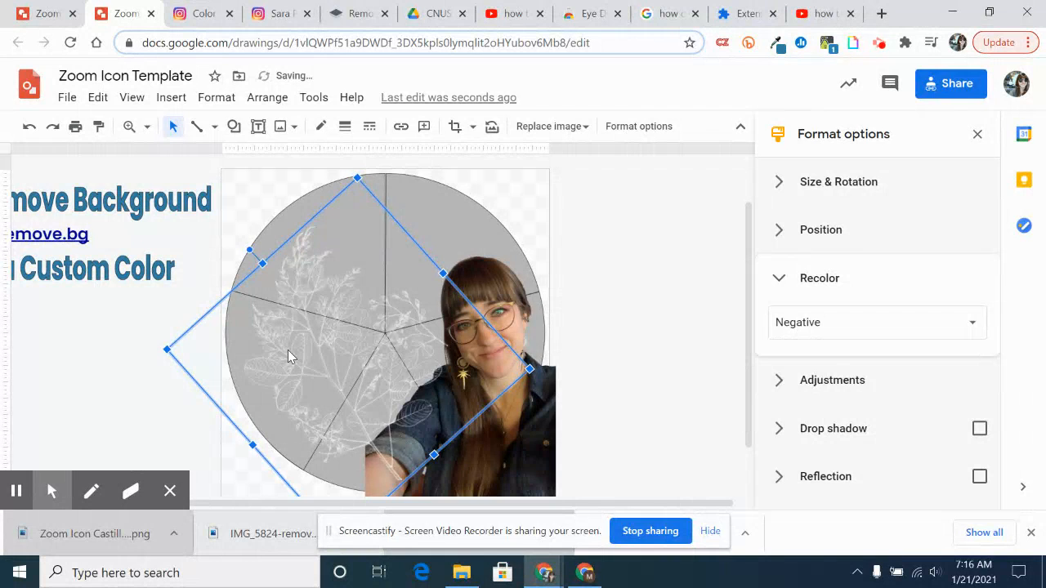
click(666, 379)
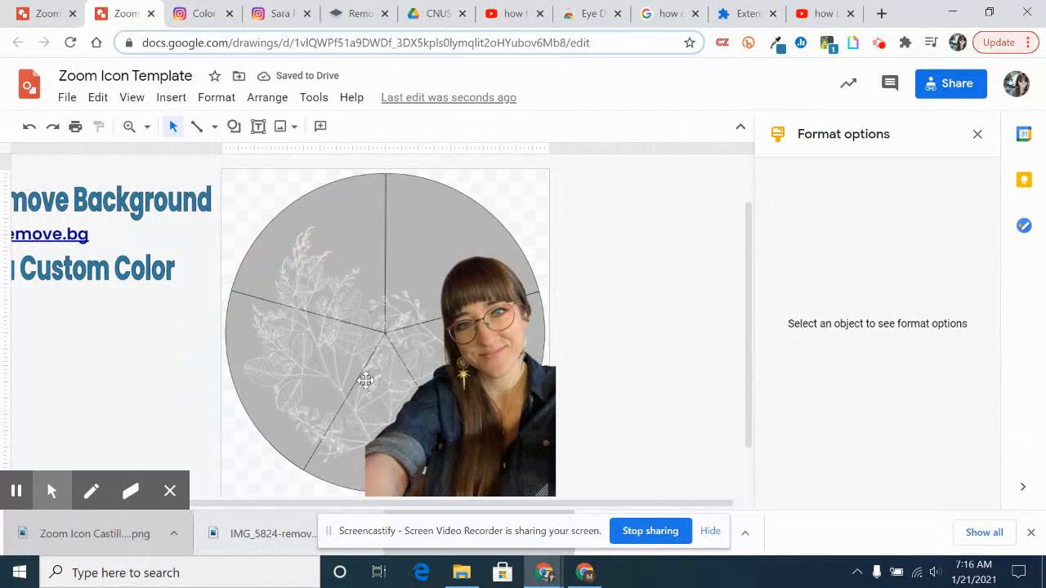
Insert word art containing the teacher's name
drag(511, 503, 482, 503)
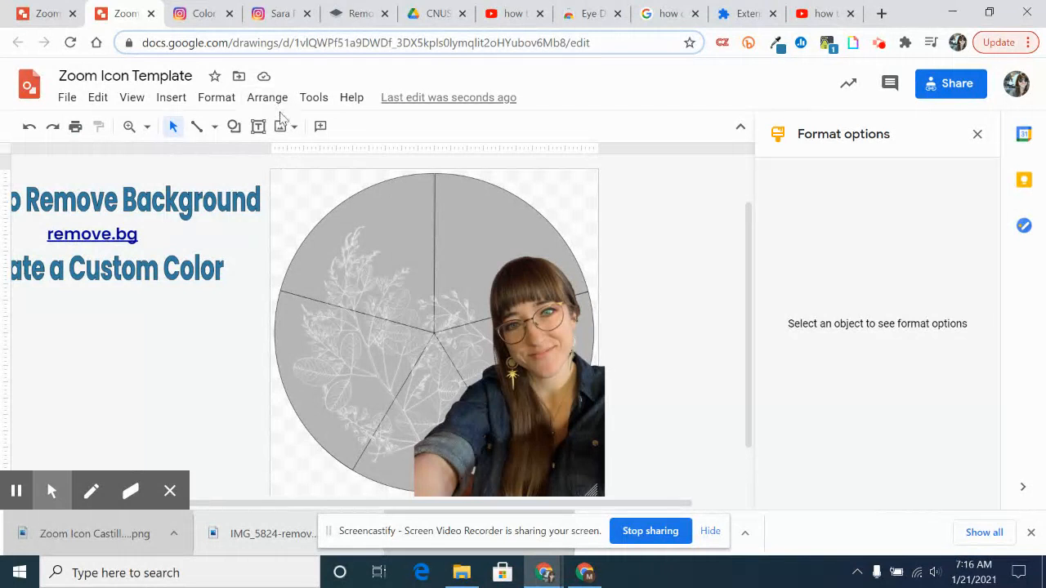
click(171, 98)
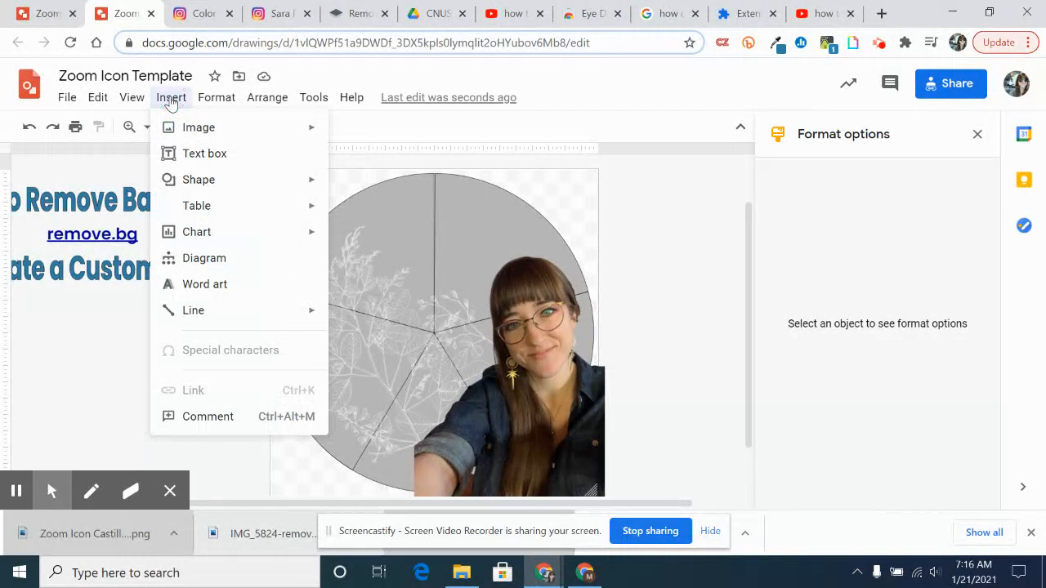
click(202, 293)
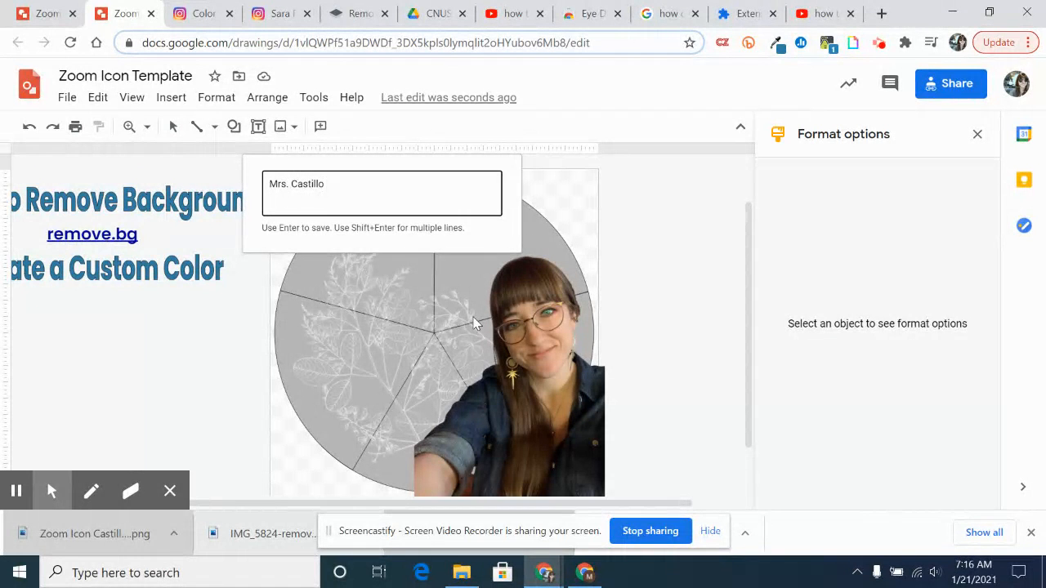
key(Return)
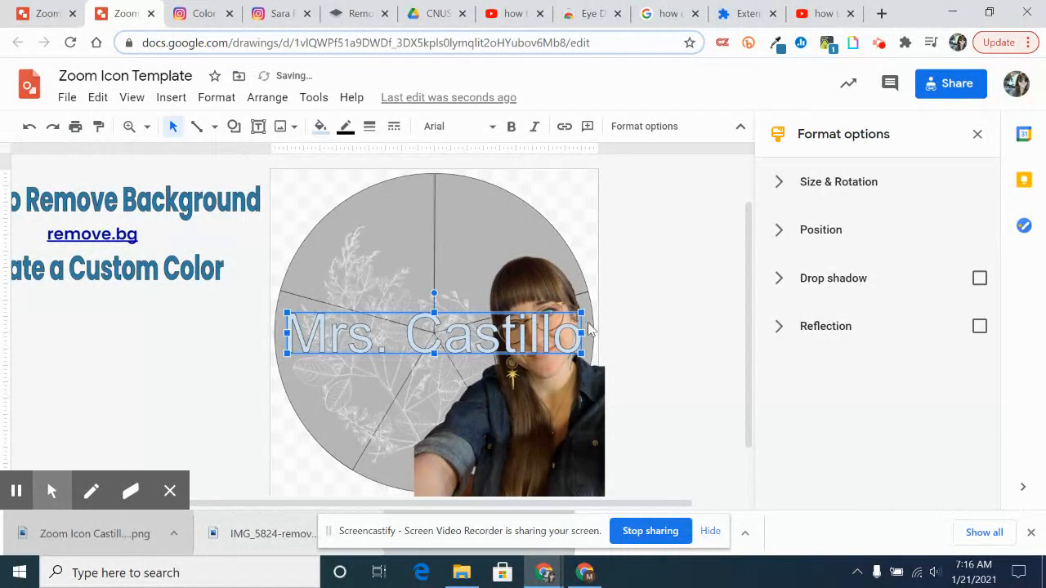
Move the word art to the bottom of the circle and set its font to Permanent Marker
drag(473, 339, 482, 469)
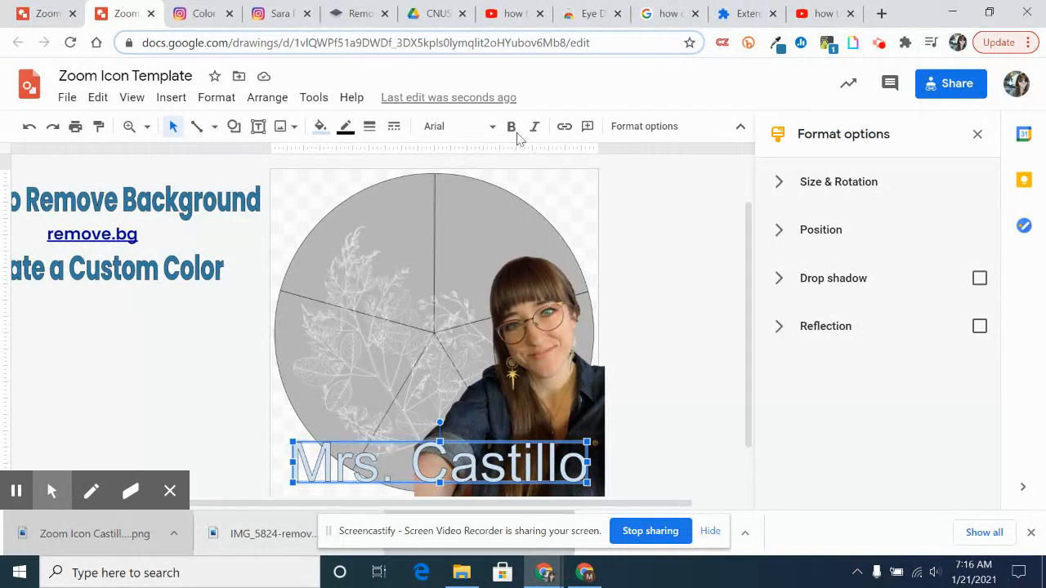
click(464, 131)
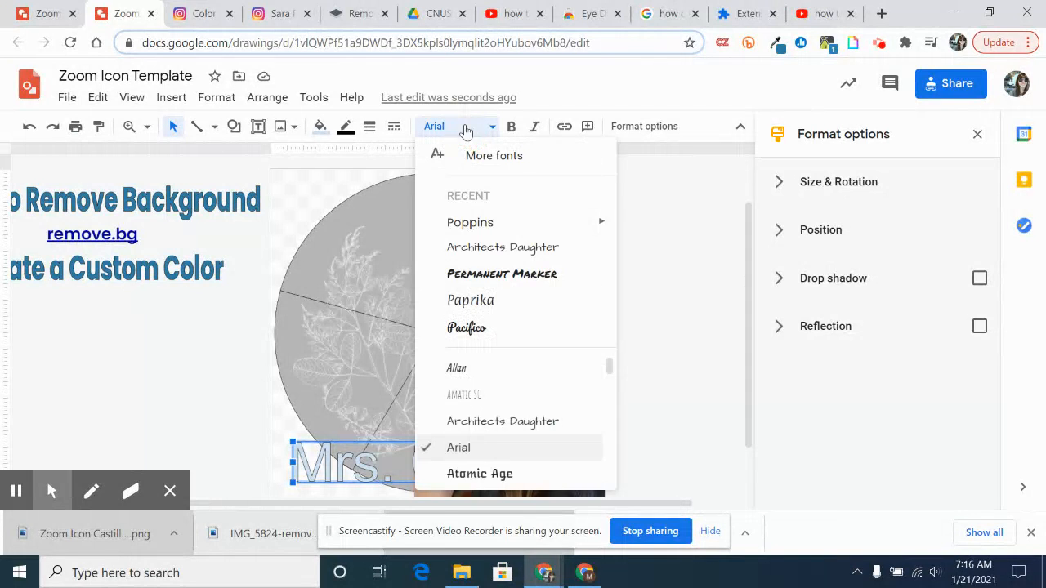
click(523, 274)
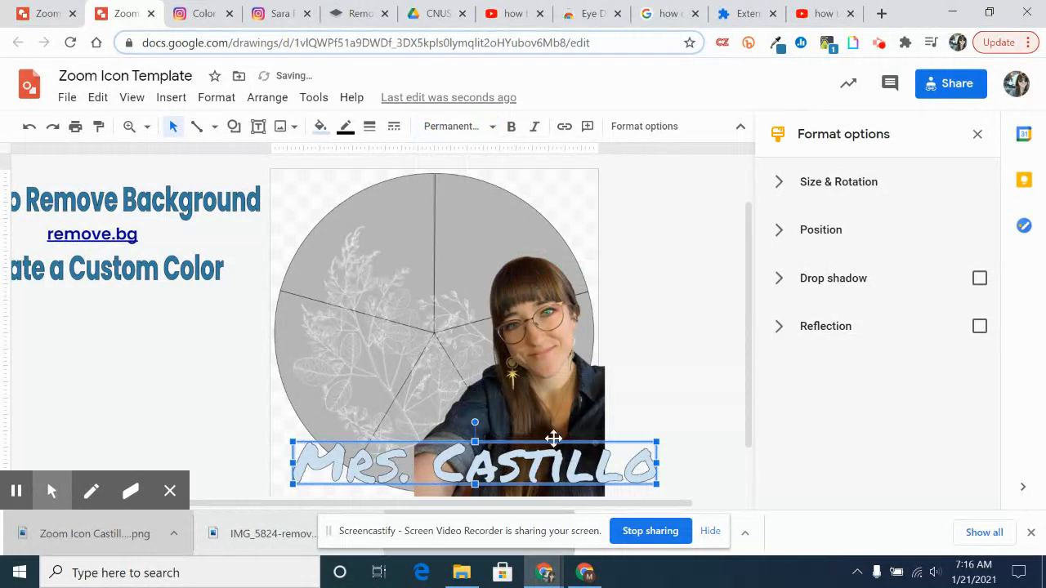
Shift the word art left and narrow it so it fits within the canvas
drag(533, 471, 514, 473)
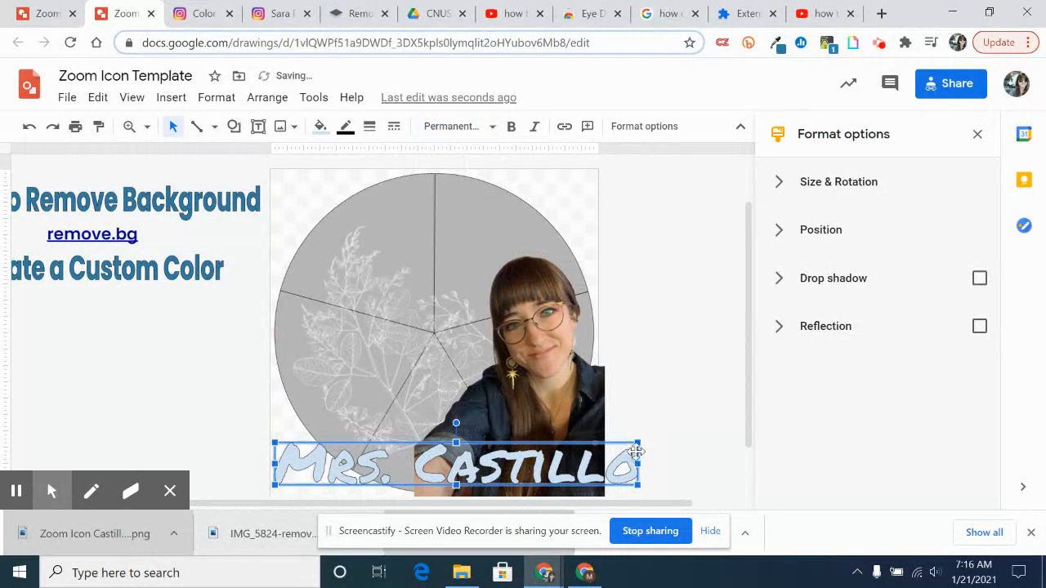
drag(638, 442, 602, 440)
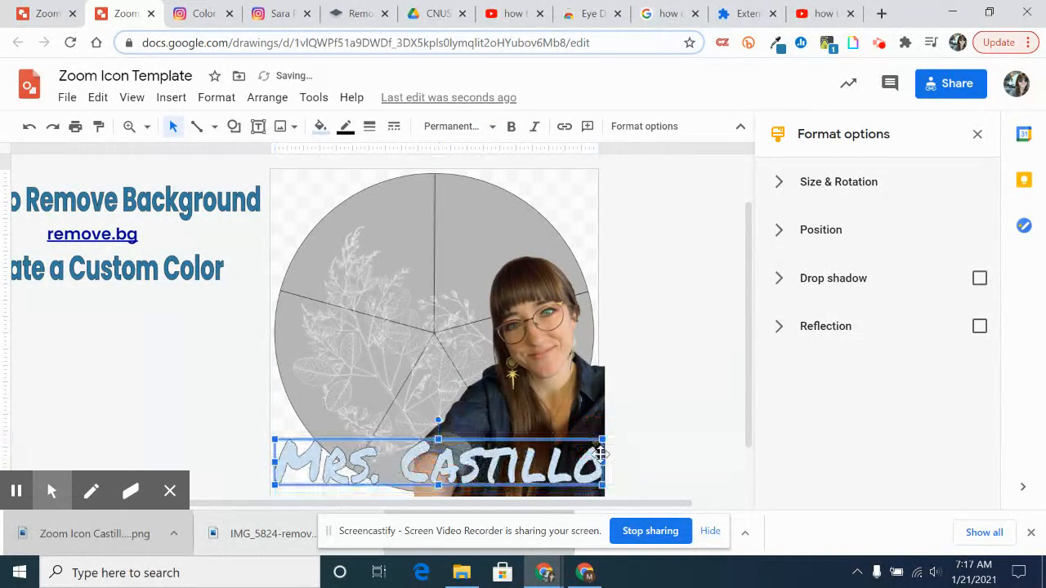
click(661, 425)
Fill the word art with the custom sage green colour
click(510, 471)
click(320, 127)
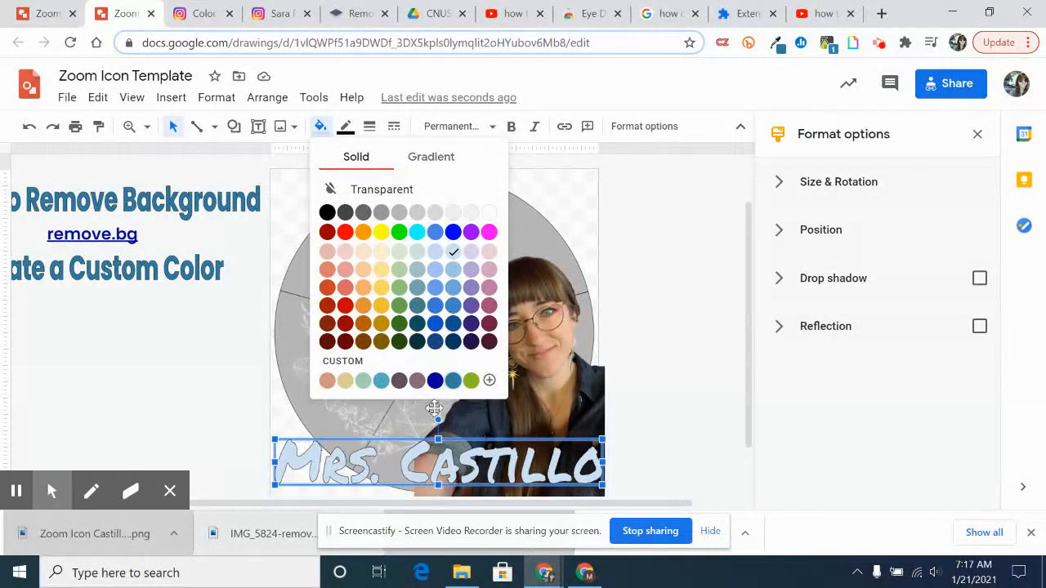
click(363, 381)
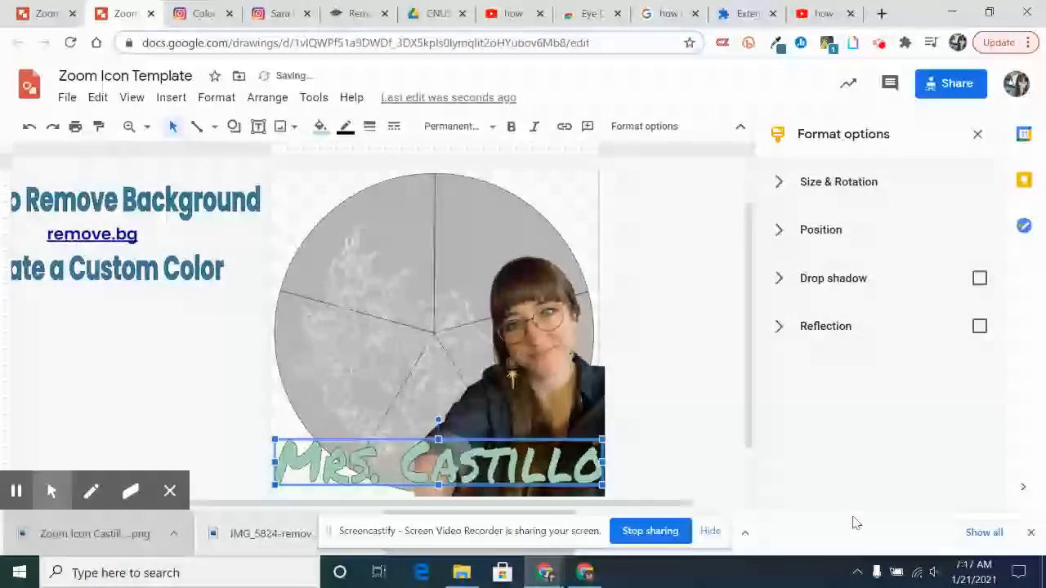
click(679, 414)
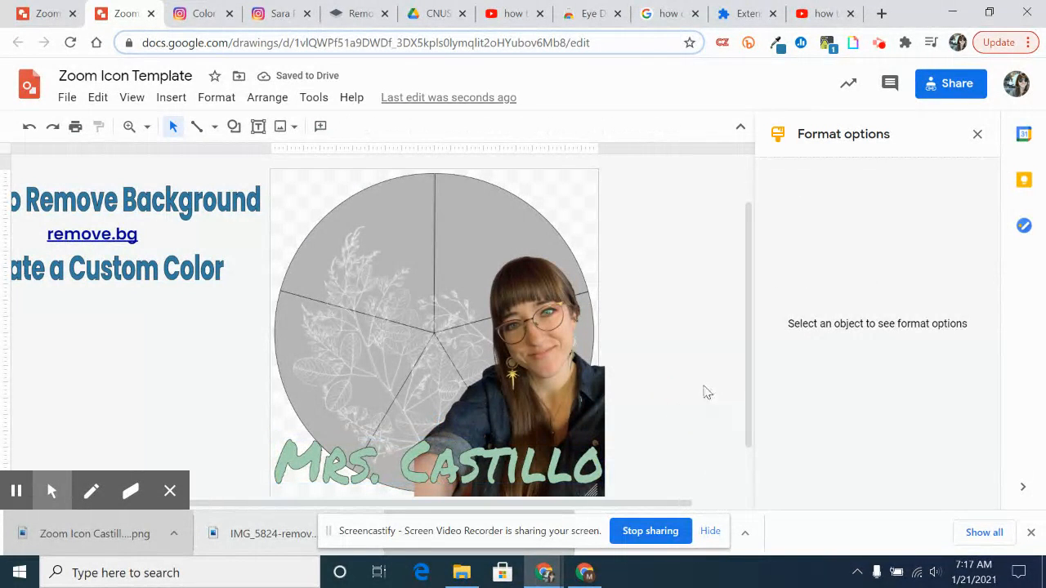
scroll(706, 390, down, 1)
scroll(706, 390, up, 2)
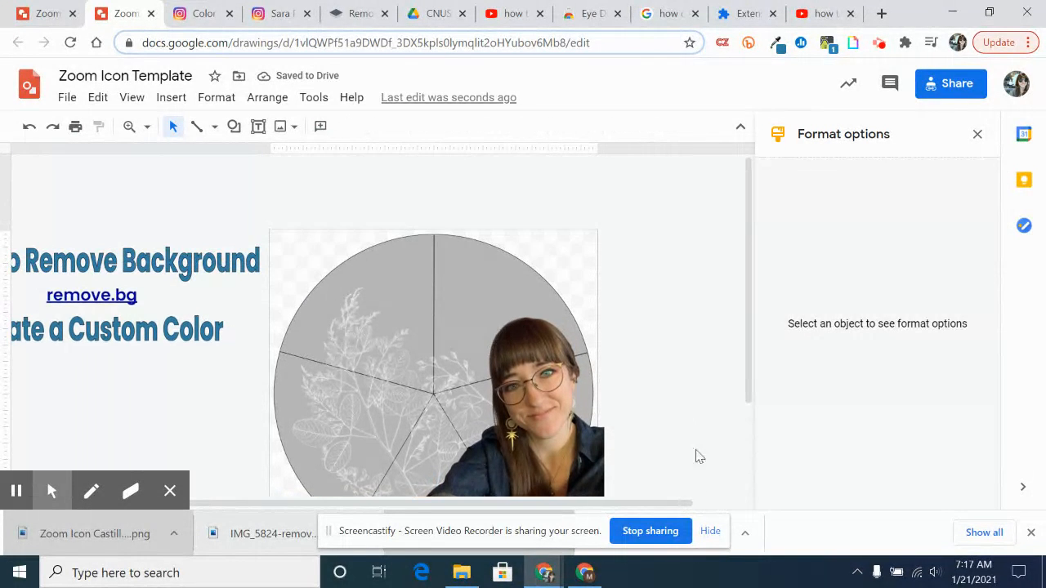
scroll(663, 430, down, 2)
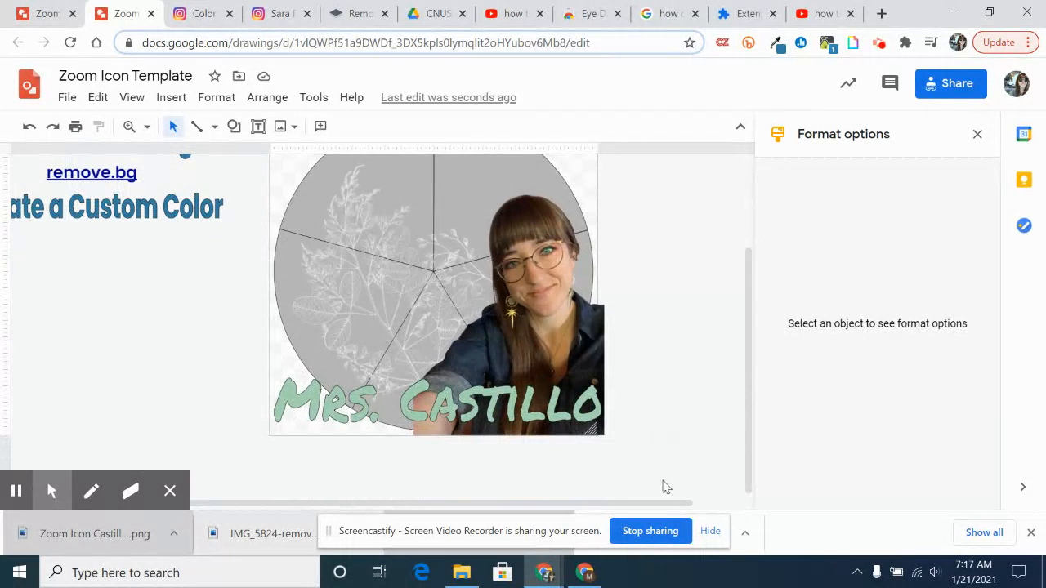